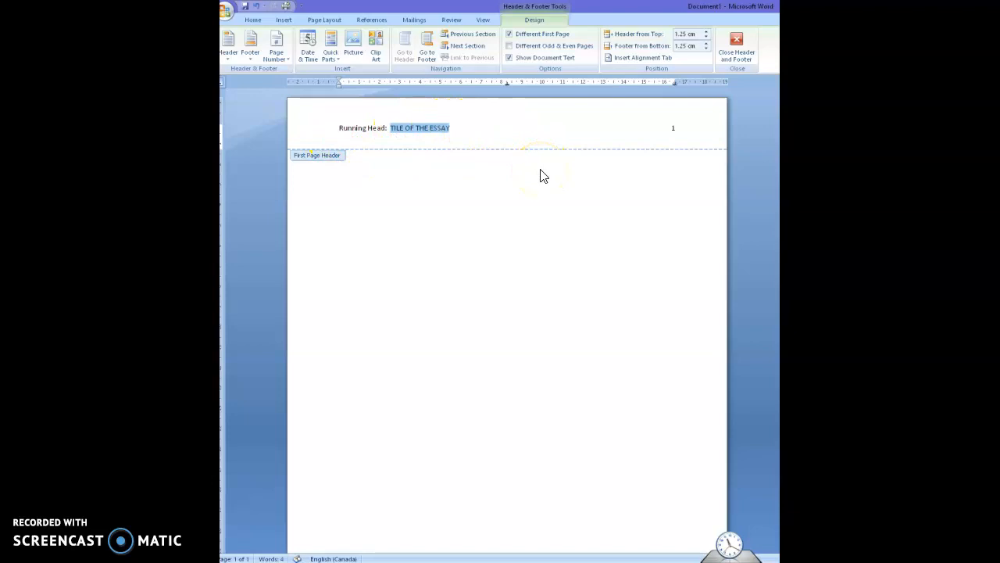
Leave the header, add four blank lines at the top of the page body, and enter "Title of the Essay".
click(516, 185)
click(490, 209)
double_click(489, 207)
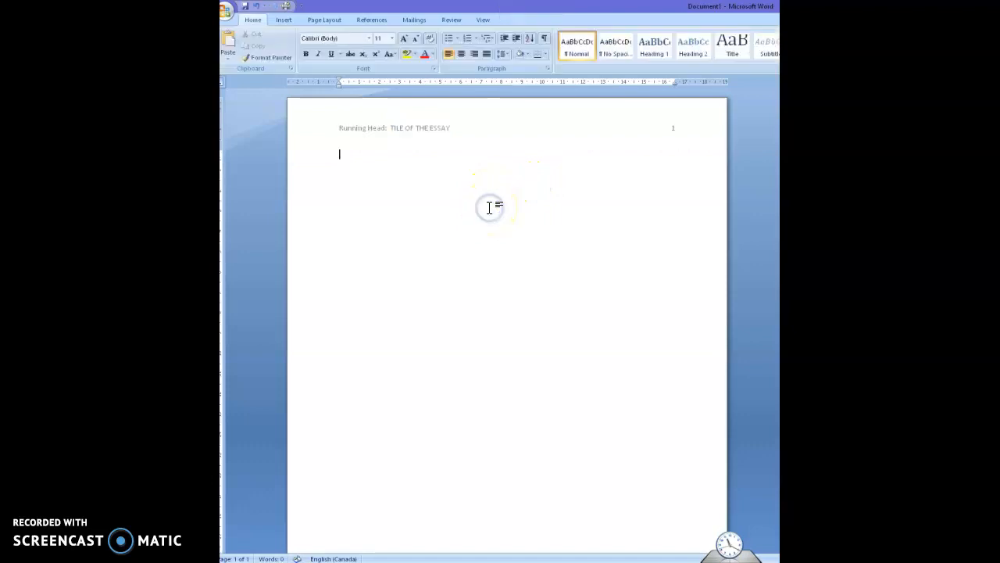
click(461, 227)
key(Return)
key(Return)
key(Return)
key(Return)
text(Title of the Essay)
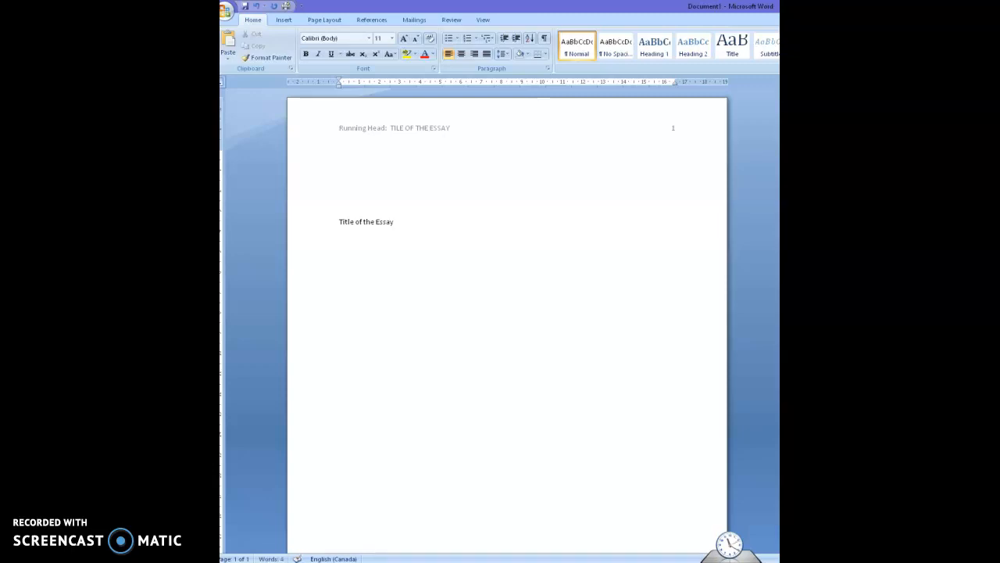
Add the lines "Your Name (student number)" and "Name of the School" below the essay title.
key(Return)
text(Your Name (student number))
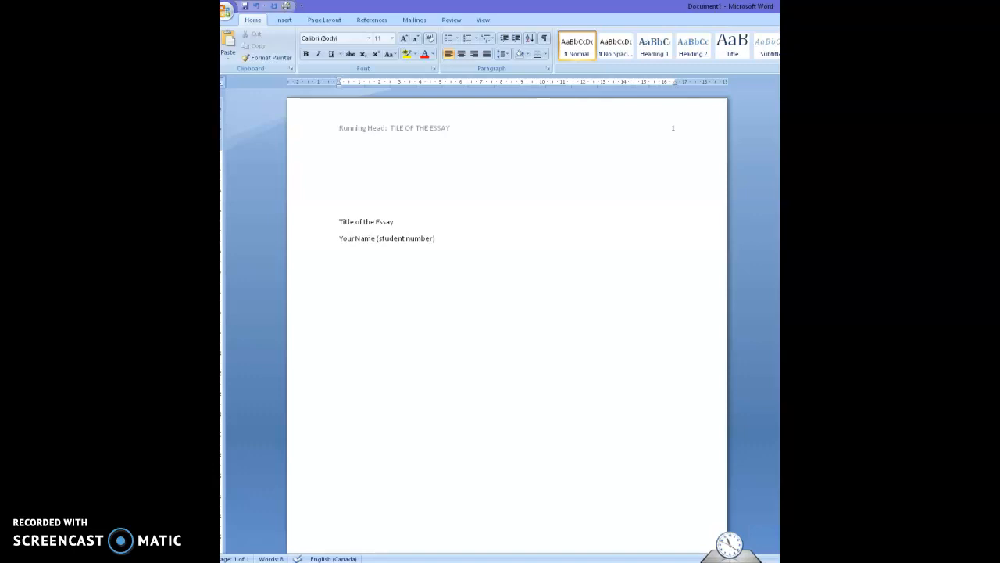
text(Name of the School)
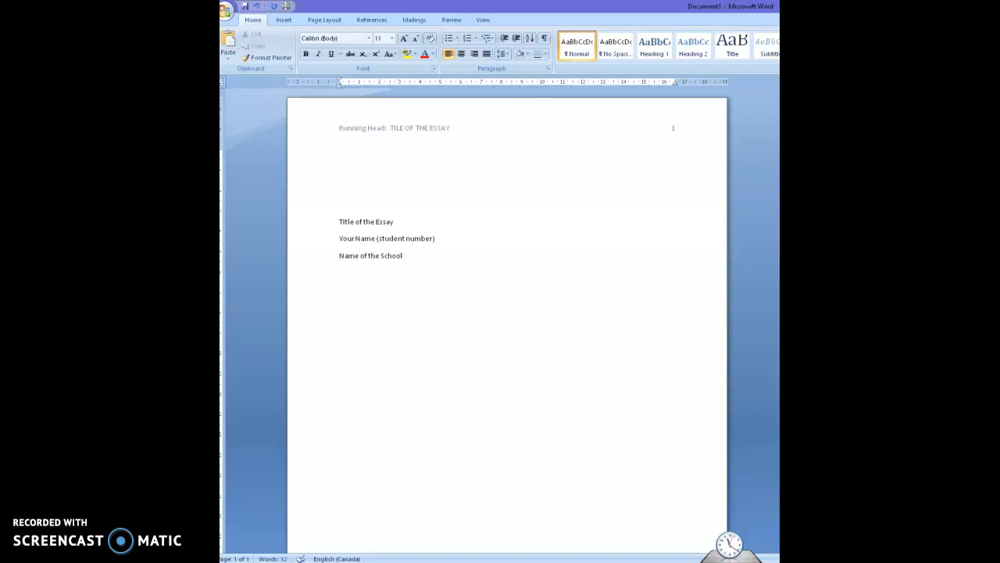
Leave a gap of three blank lines below the school line and enter "Course Name and Number (section number)".
key(Return)
key(Return)
key(Return)
key(Return)
text(Course Name and Number (se)
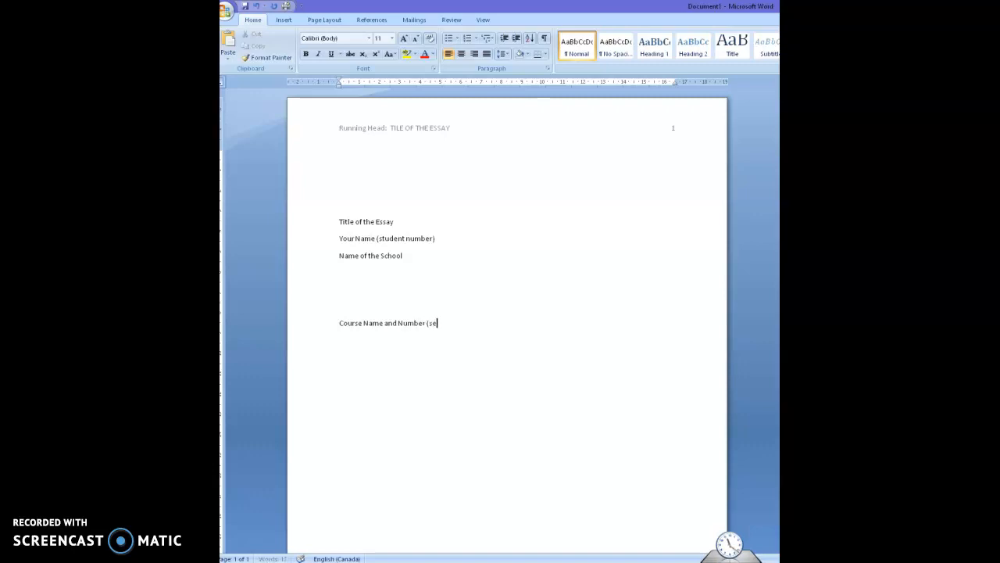
text(ction n)
text(umber)
text())
Add the line "Teacher's Name" below the course line.
text(Teacher)
text('s N)
text(ame)
click(341, 336)
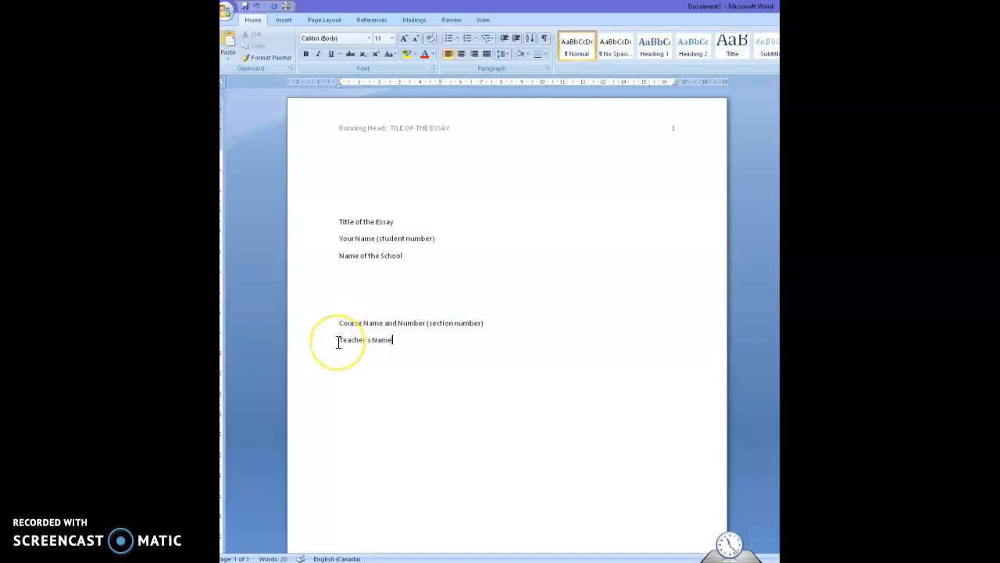
click(325, 334)
click(338, 326)
Add the lines "Due Date:" and "Word Count:" at the end of the title page's text.
key(Return)
text(Due)
text( Date:)
text(Word Co)
text(unt)
text(:)
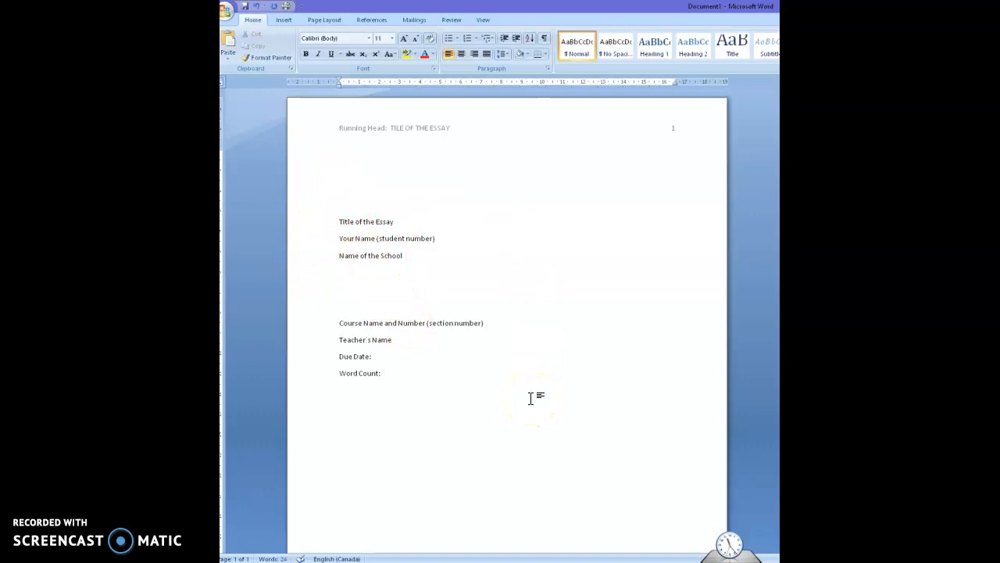
Set all body text on the title page to font size 12 and centre it.
key(ctrl+a)
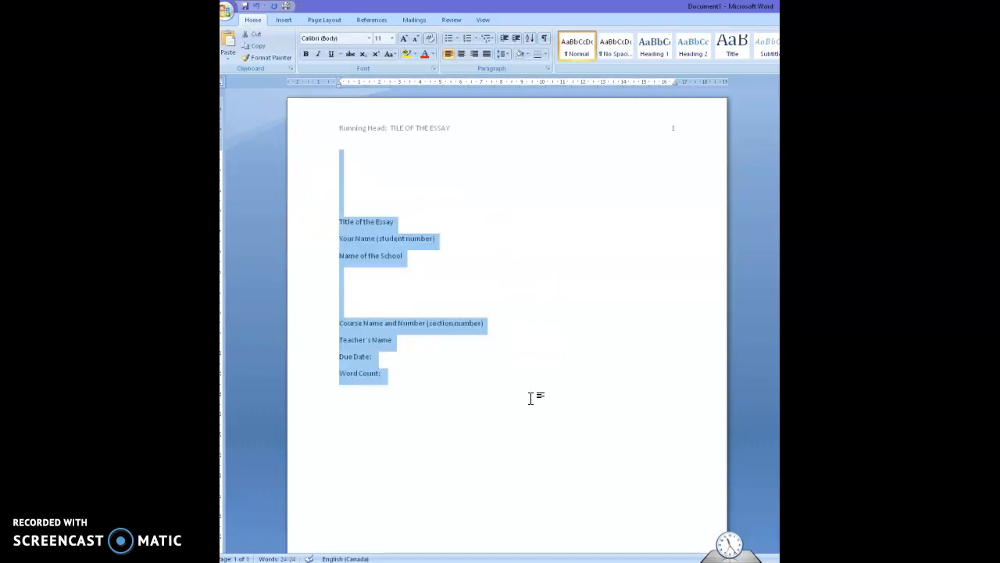
click(393, 45)
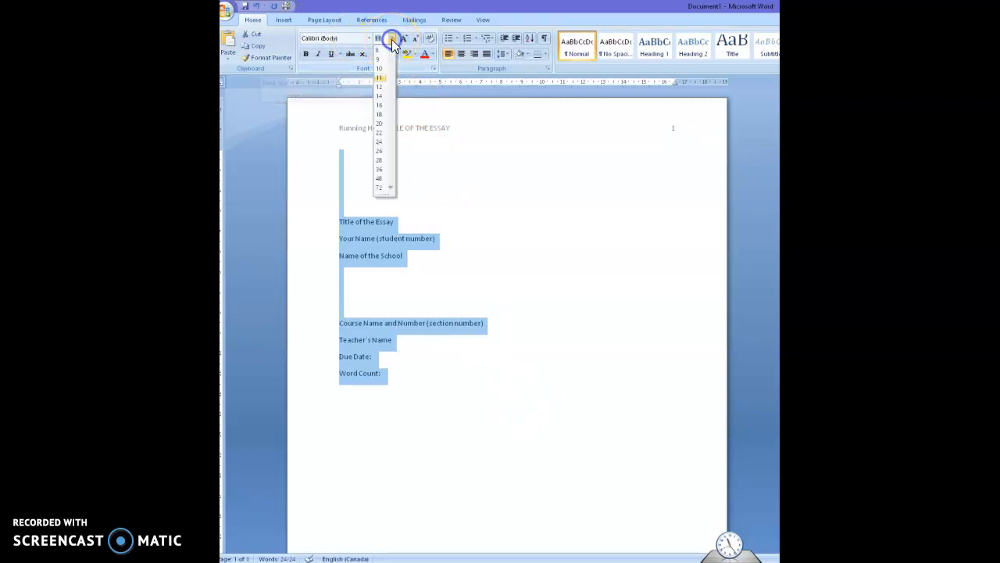
click(379, 88)
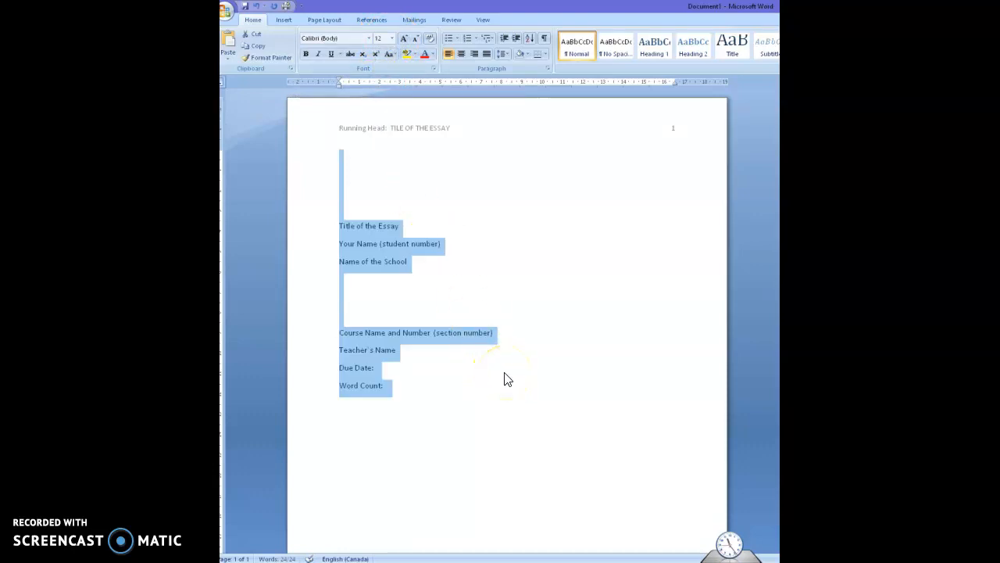
click(460, 55)
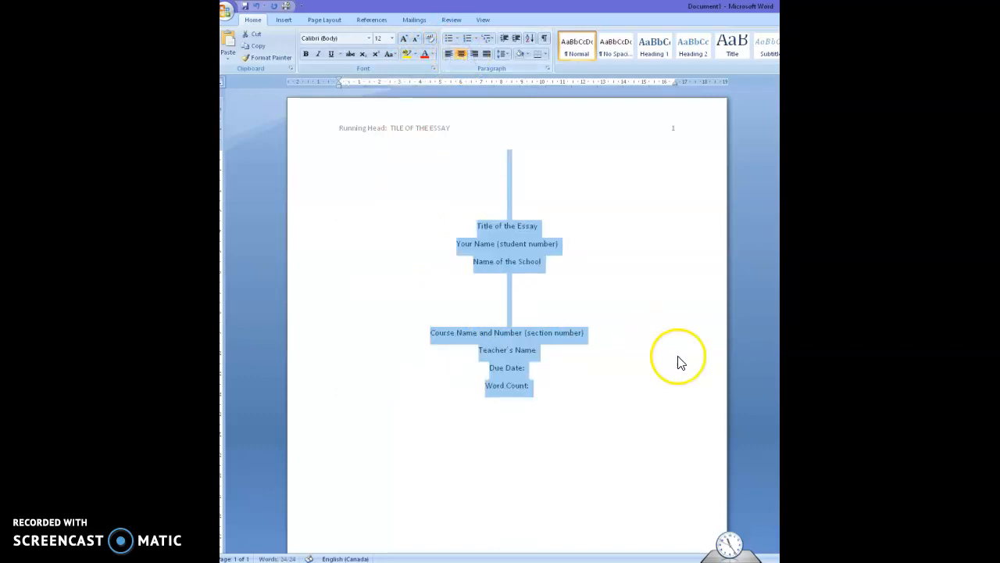
Make the "Title of the Essay" line on the title page bold.
click(629, 307)
drag(543, 225, 476, 225)
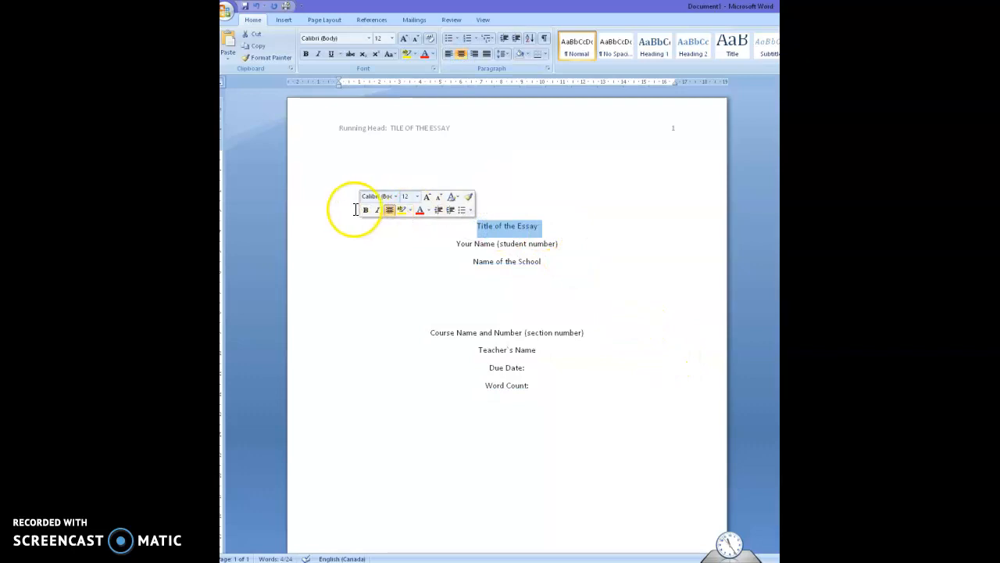
click(365, 209)
click(565, 313)
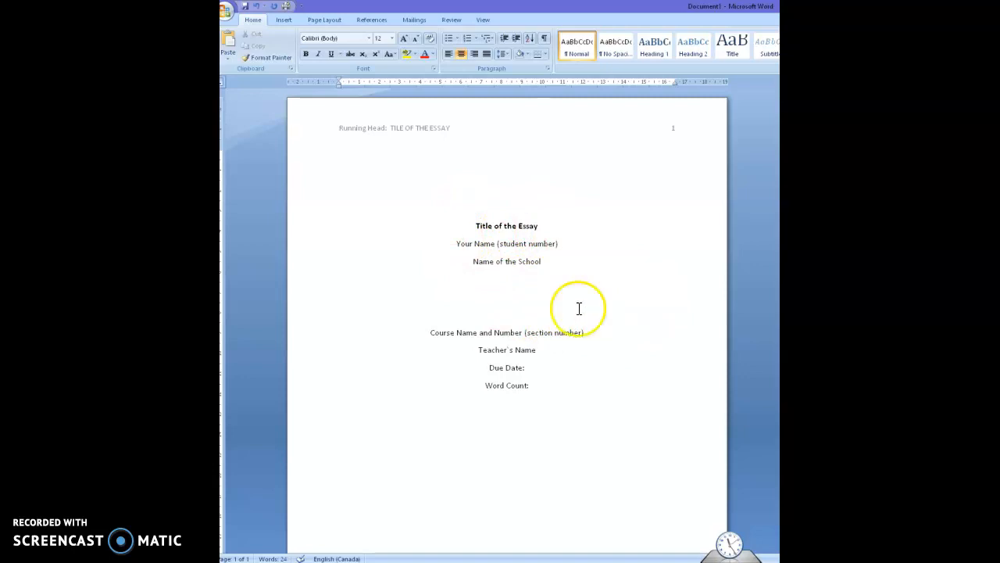
Start a new line below "Word Count:" and align it left.
click(496, 443)
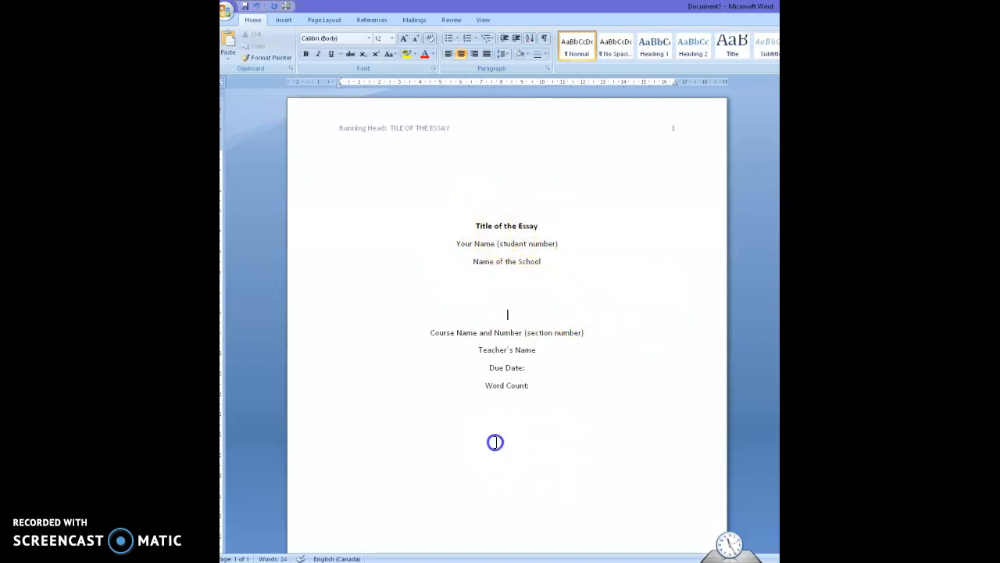
click(569, 404)
key(Return)
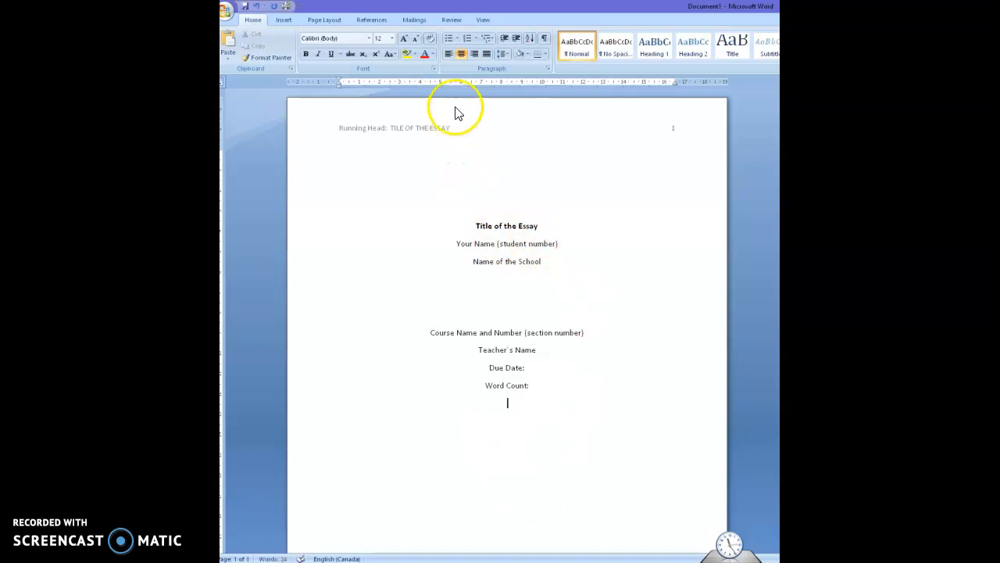
click(449, 54)
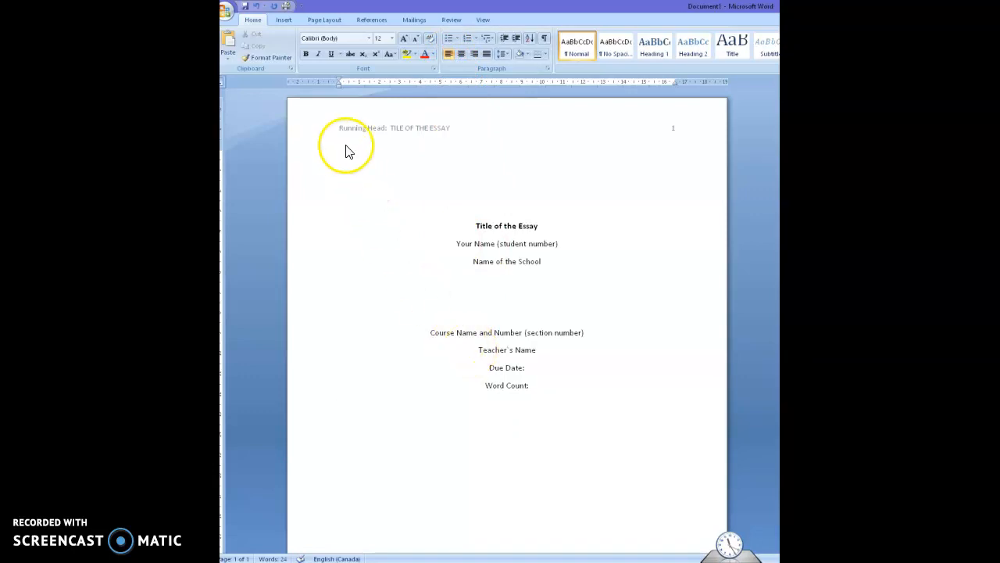
Insert a page break after the title page's text to start page 2.
click(283, 21)
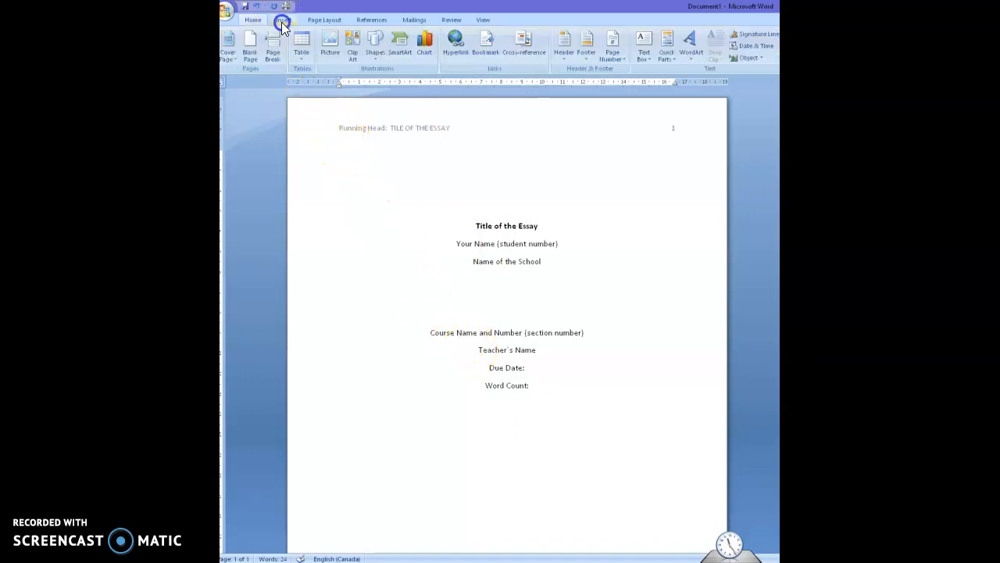
click(273, 51)
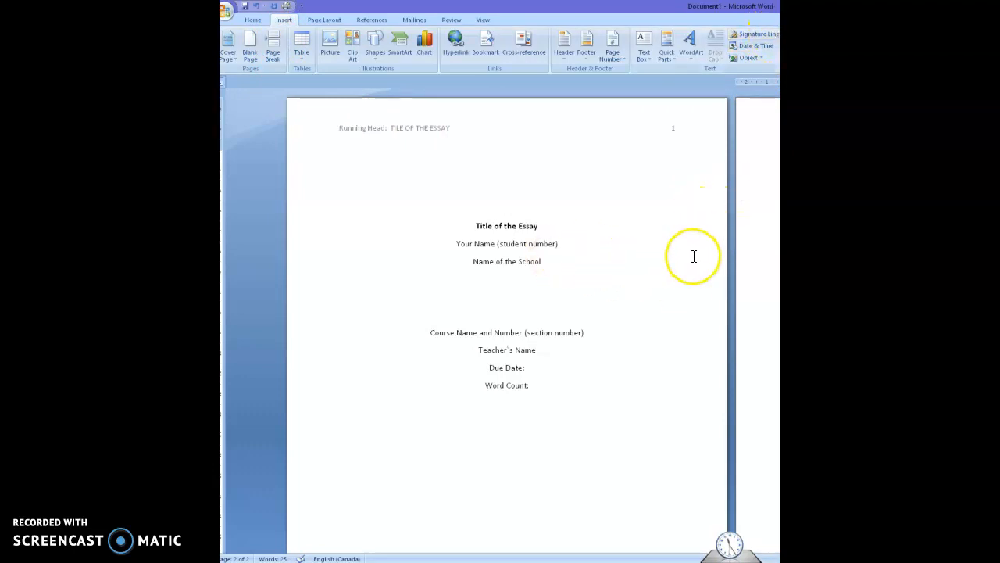
scroll(694, 256, down, 2)
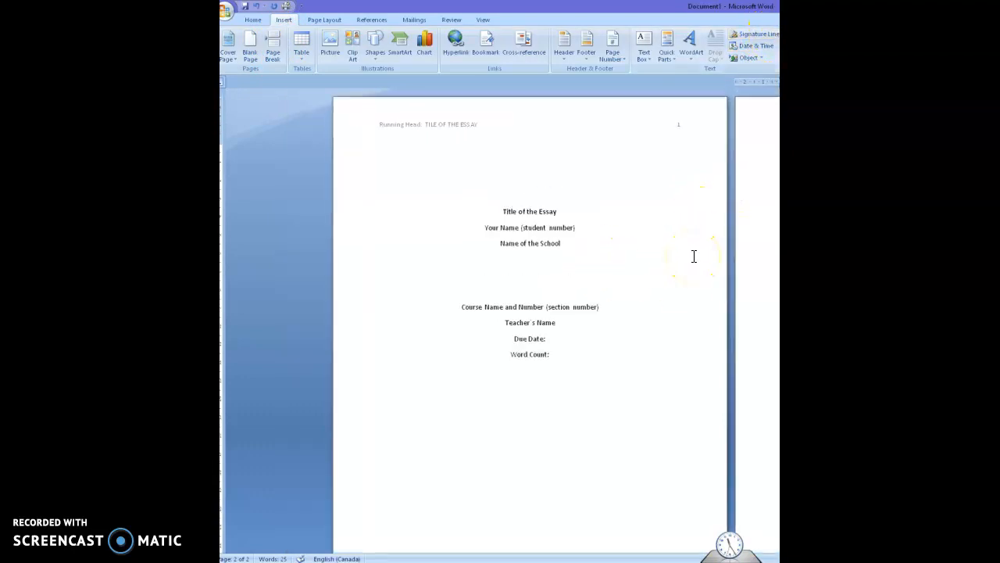
scroll(694, 257, up, 3)
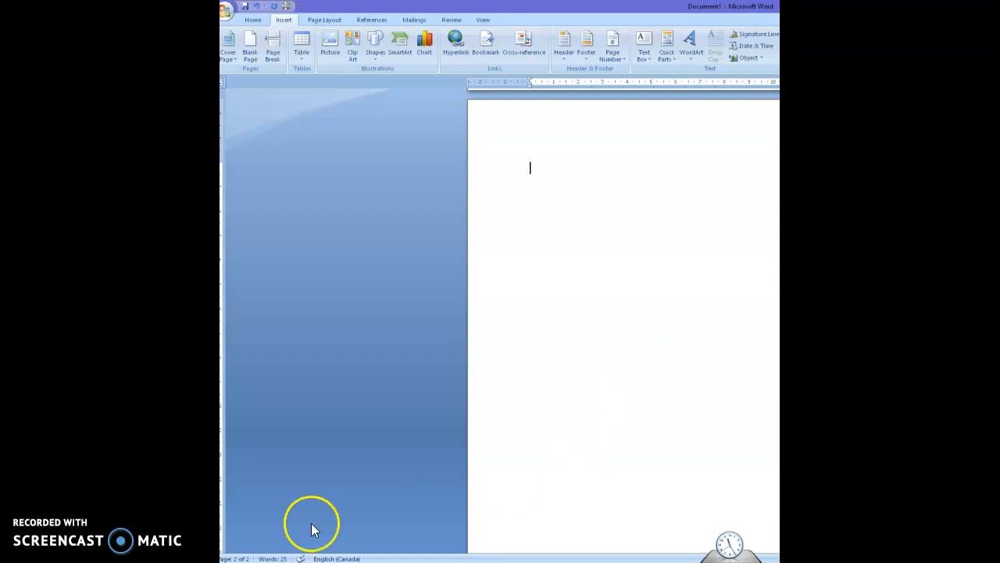
click(241, 536)
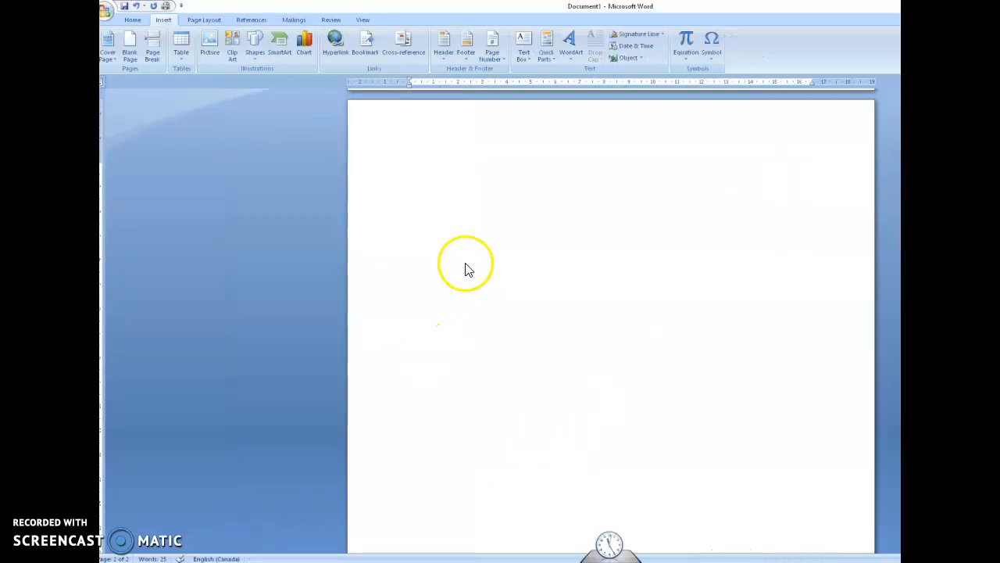
Open the header of page 2 and insert a Plain Number 3 page number at the top of the page.
double_click(563, 106)
click(388, 34)
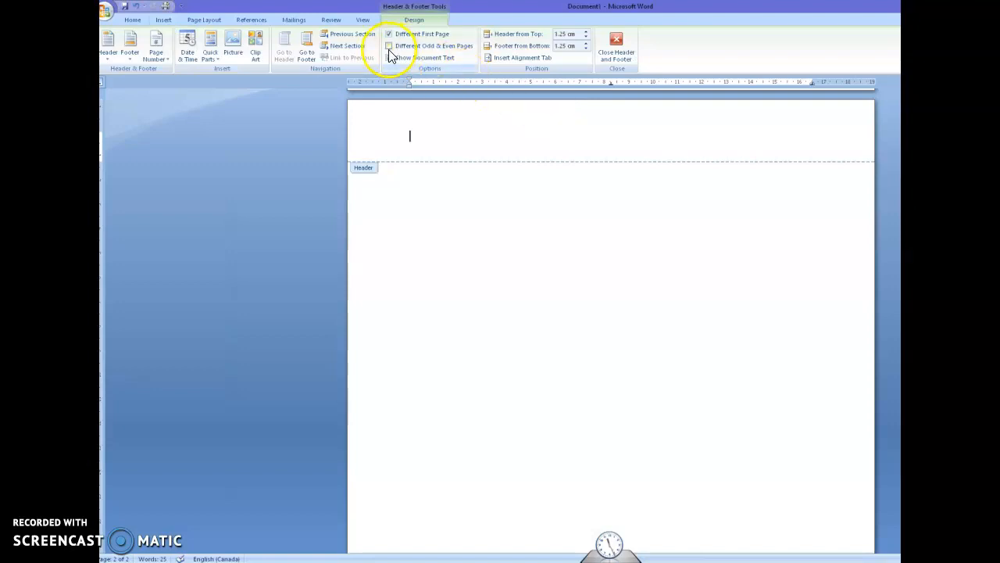
click(164, 56)
mouse_move(160, 72)
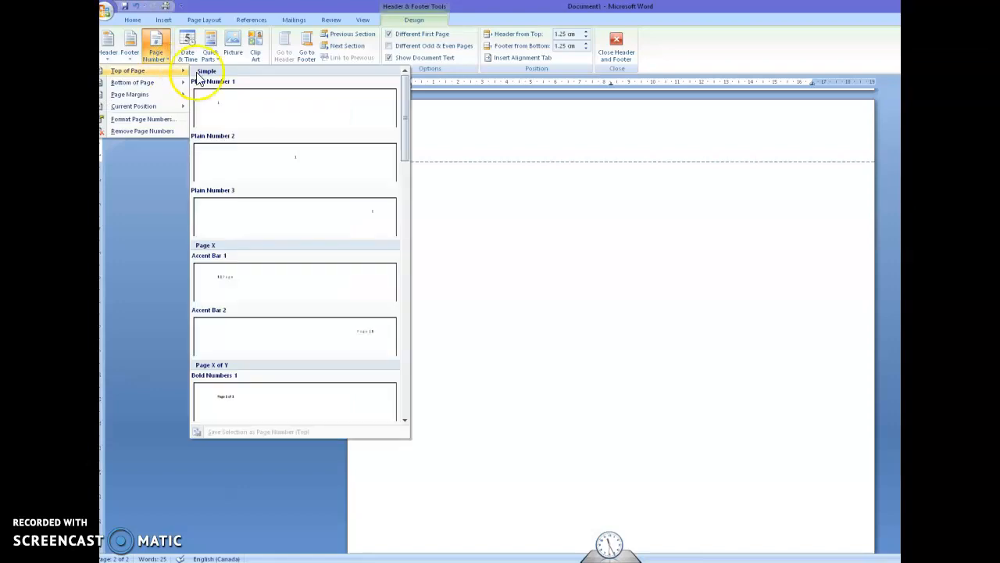
click(361, 217)
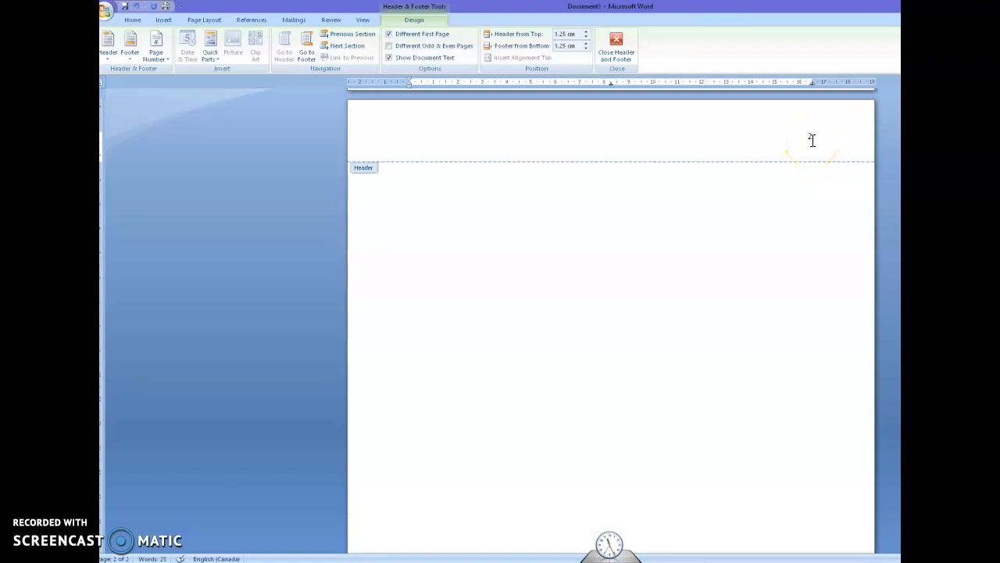
Enter "TILE OF THE ESSAY" before the header's page number, tab the two apart to opposite margins, and return to the body.
click(794, 143)
text(TILE OF THE ESSAY)
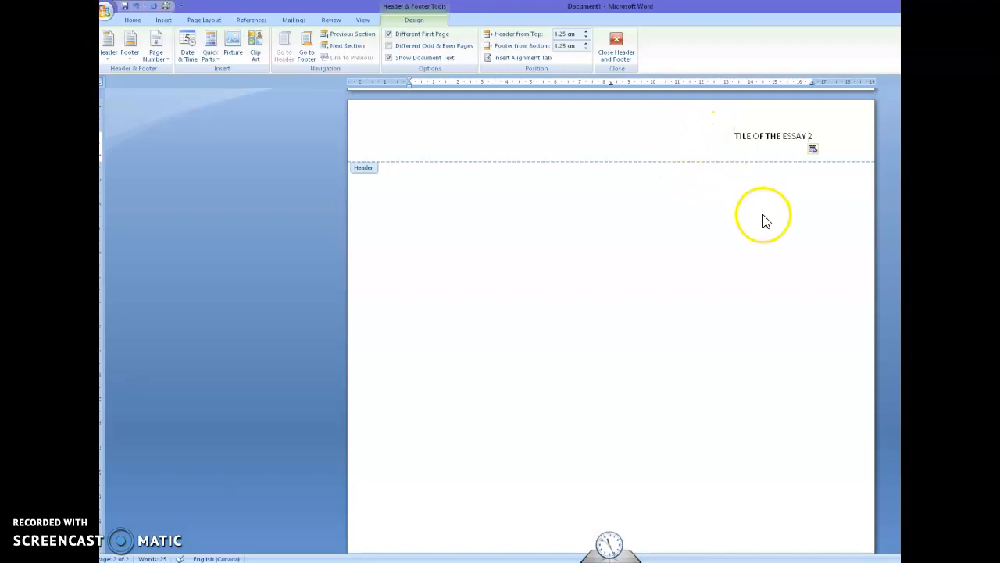
key(Tab)
key(ctrl+z)
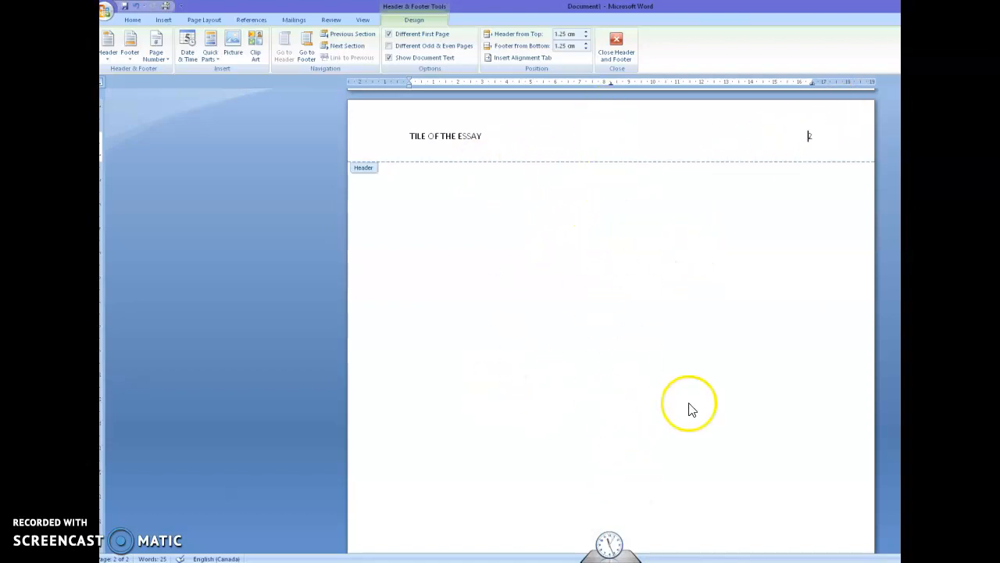
double_click(602, 279)
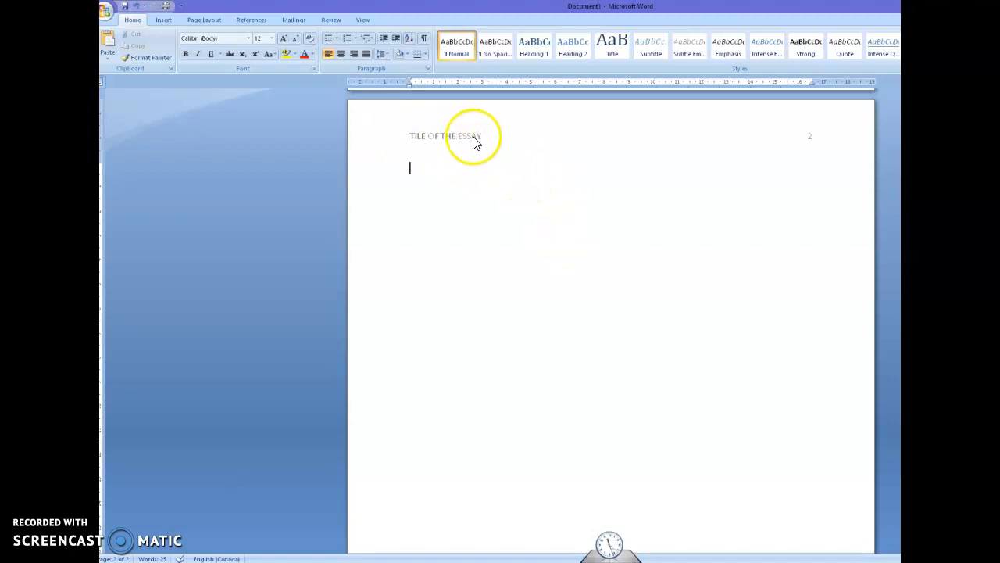
Enter "Title of the Essay" as the first body line of page 2 and start a new line.
text(Title of the Es)
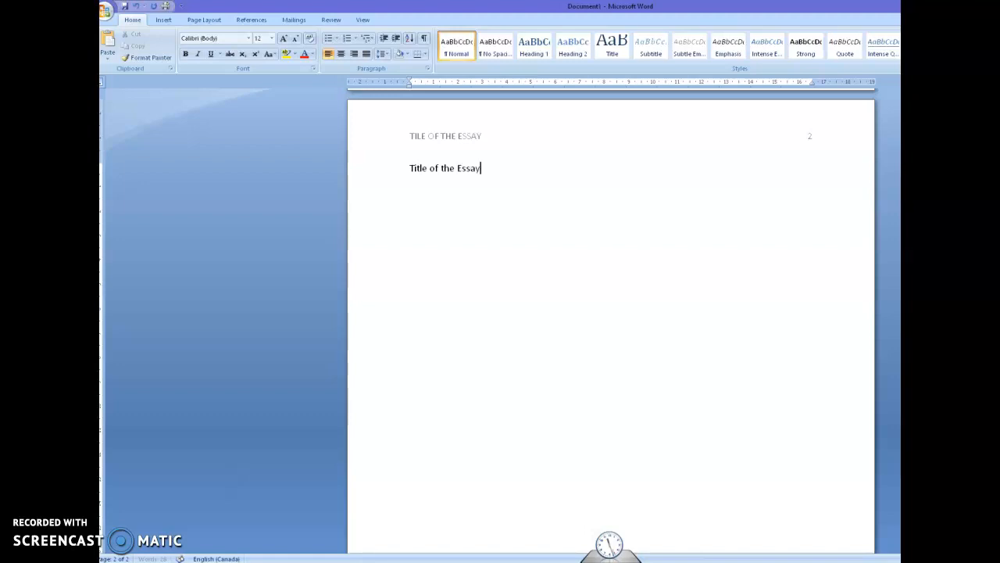
text(say)
key(Return)
Make the "Title of the Essay" line on page 2 bold and centre it.
click(408, 169)
drag(408, 168, 480, 169)
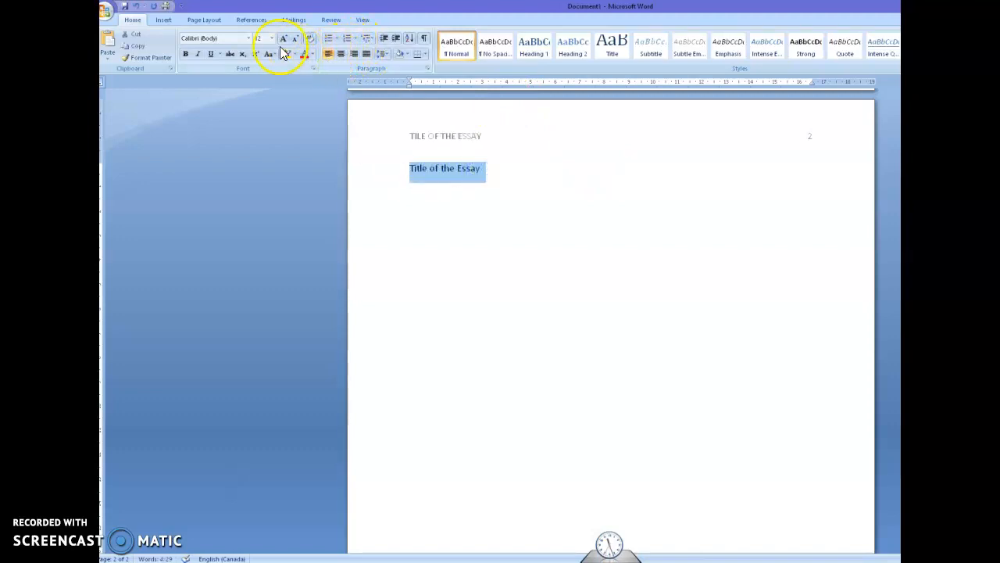
click(187, 57)
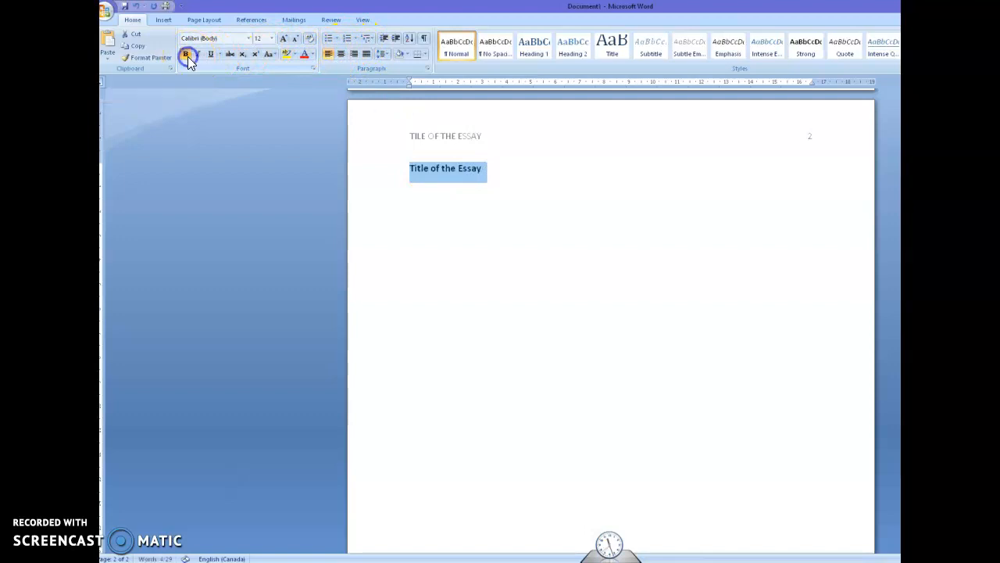
click(341, 55)
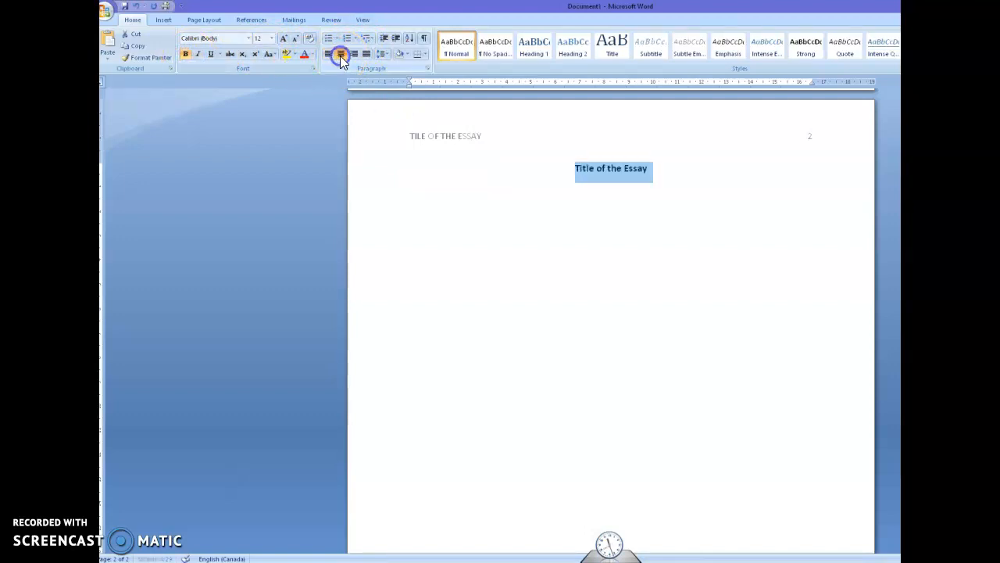
Set the line spacing of the empty paragraph below the "Title of the Essay" line on page 2 to 2.0.
click(408, 203)
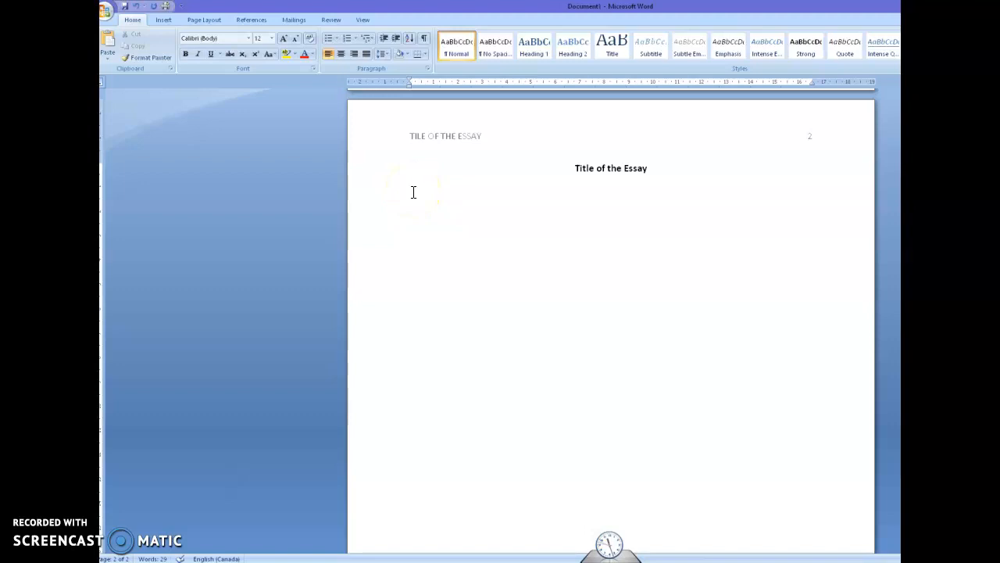
click(412, 186)
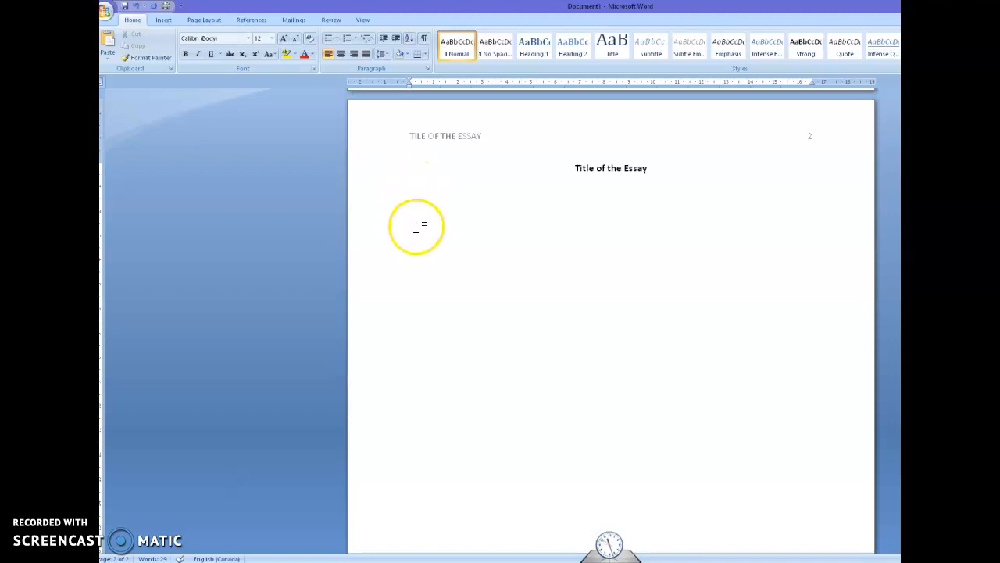
click(408, 225)
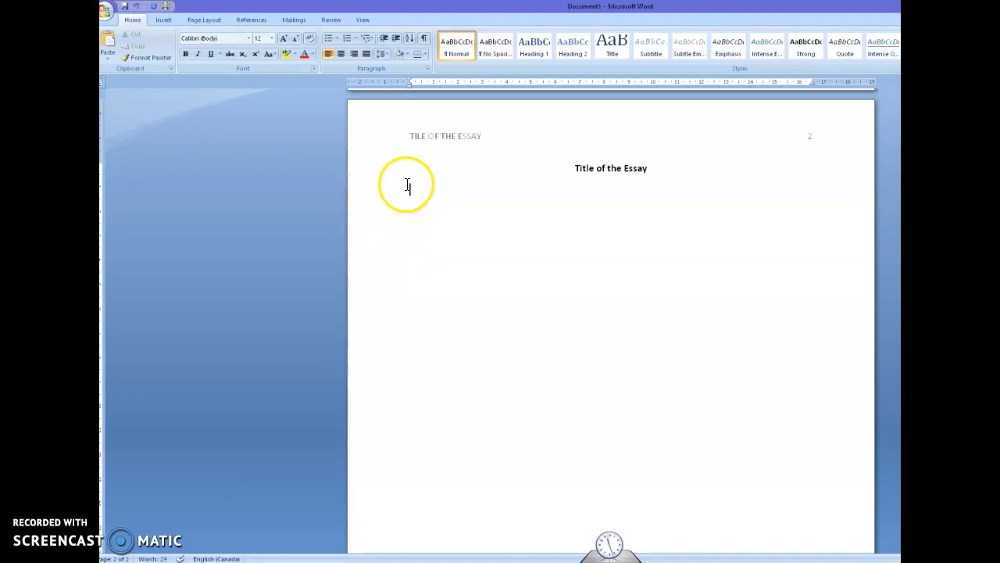
drag(410, 190, 475, 243)
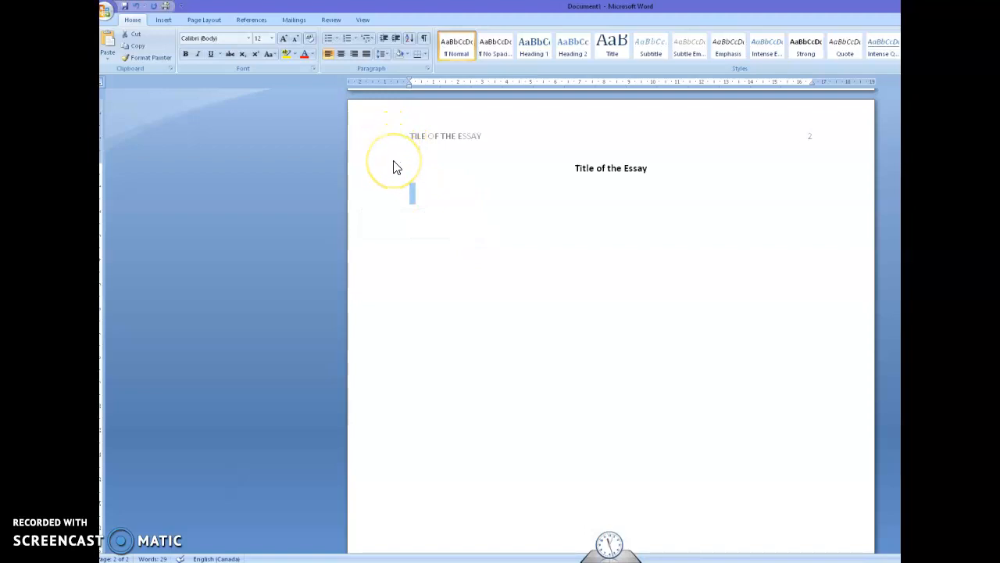
click(382, 55)
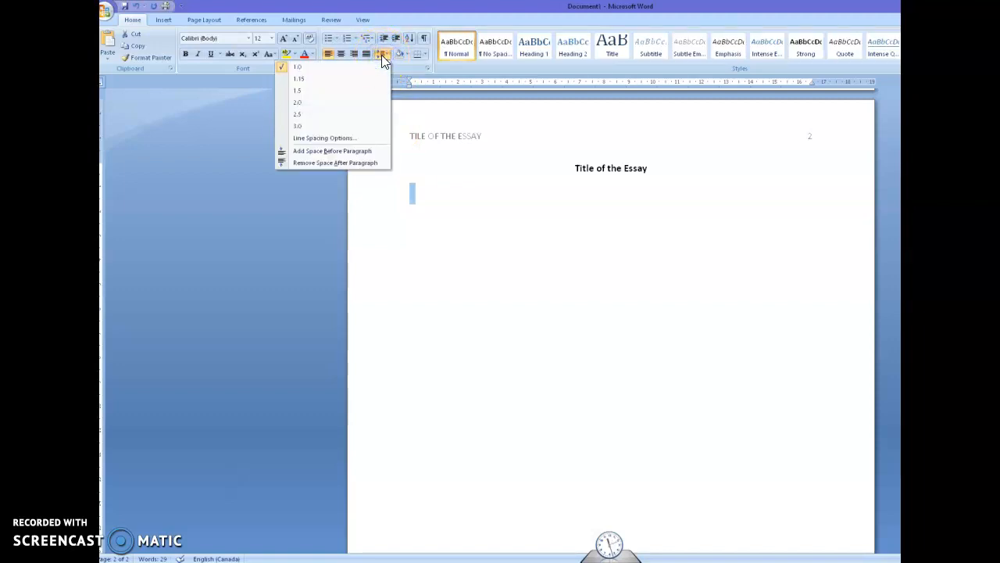
click(302, 104)
click(423, 193)
Give the empty body paragraph below the page 2 title a special First line indent of 1.27 cm.
click(437, 191)
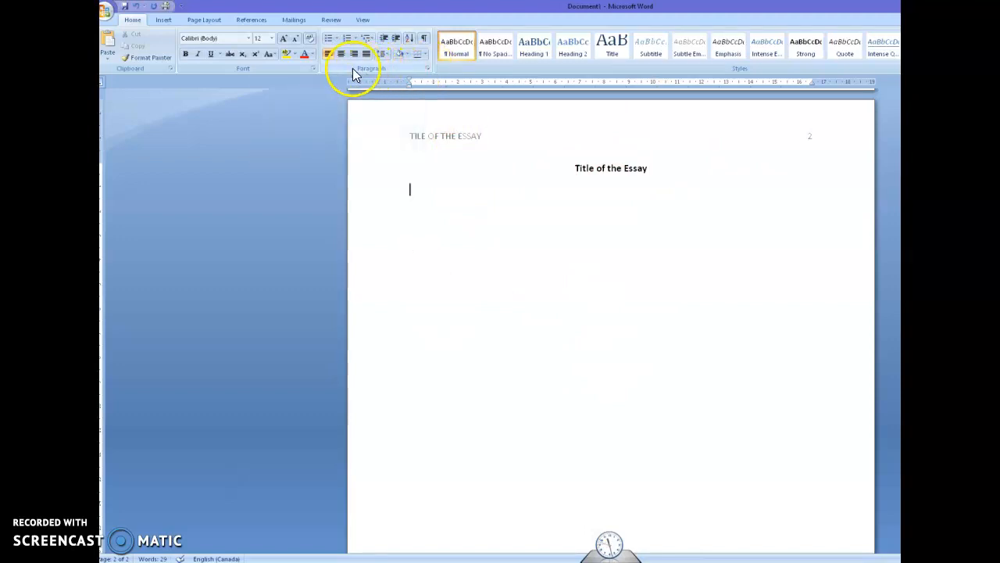
click(429, 69)
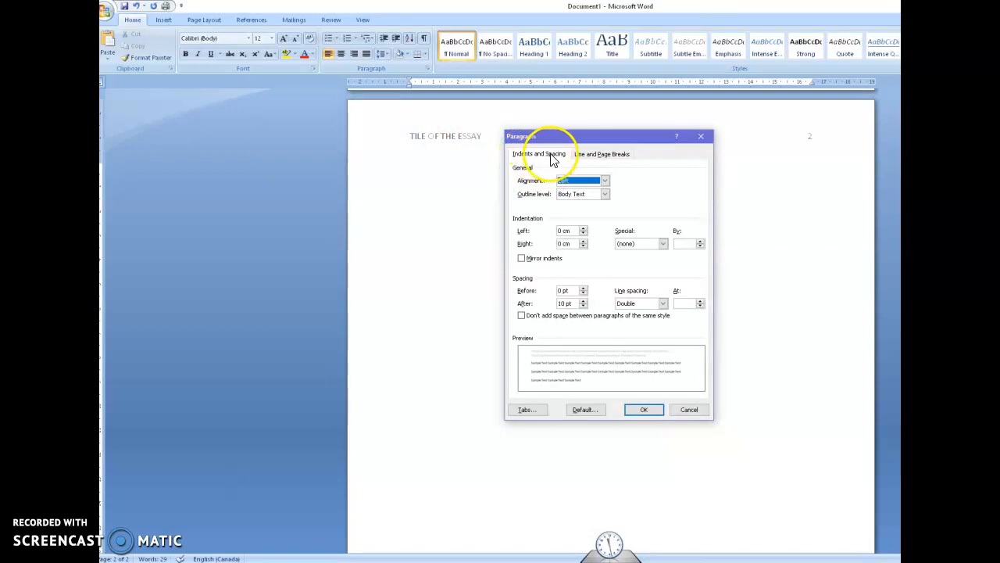
click(665, 248)
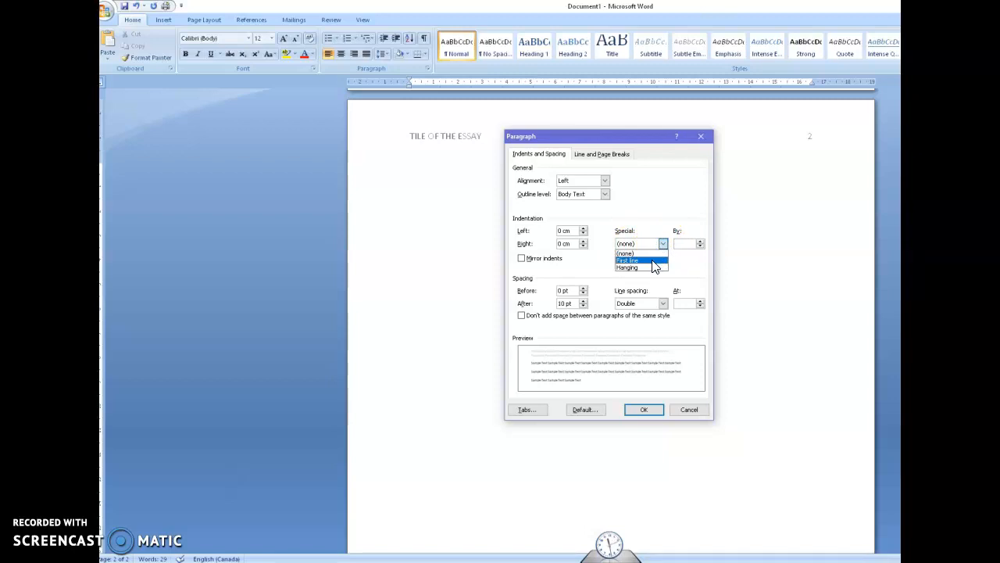
click(653, 261)
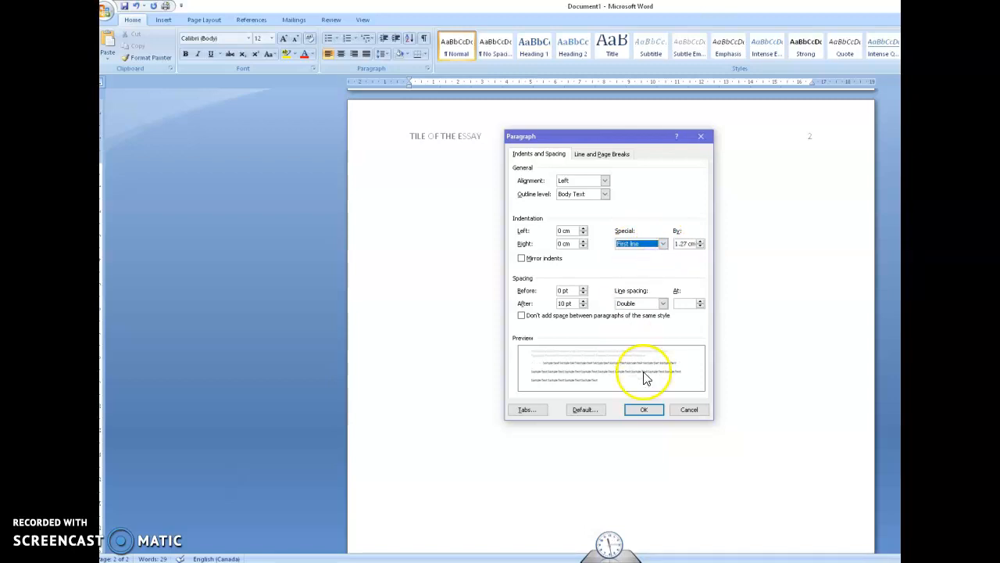
click(656, 414)
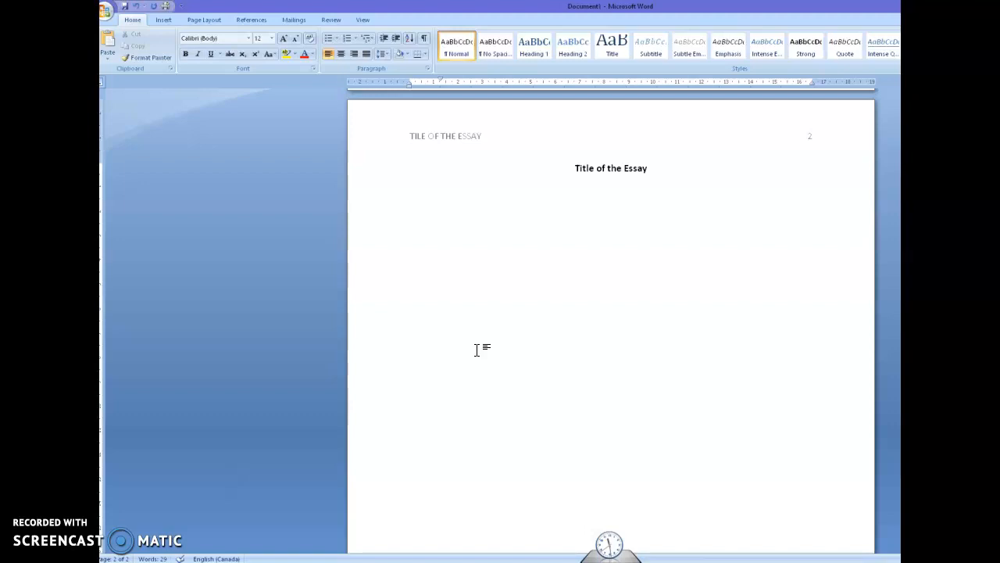
click(509, 358)
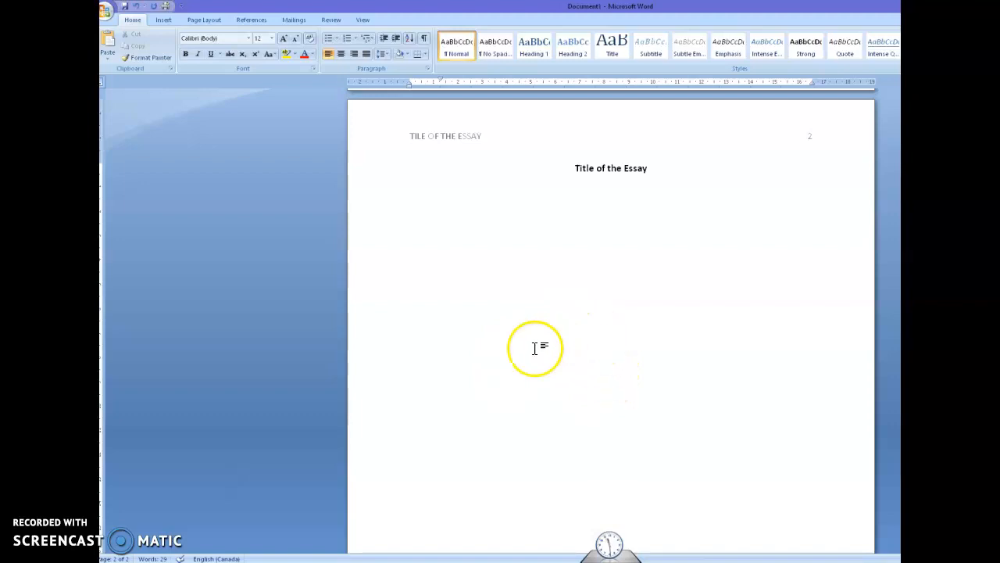
Review the finished layout from the title page's running head and page number through to the titled second page.
scroll(531, 350, up, 10)
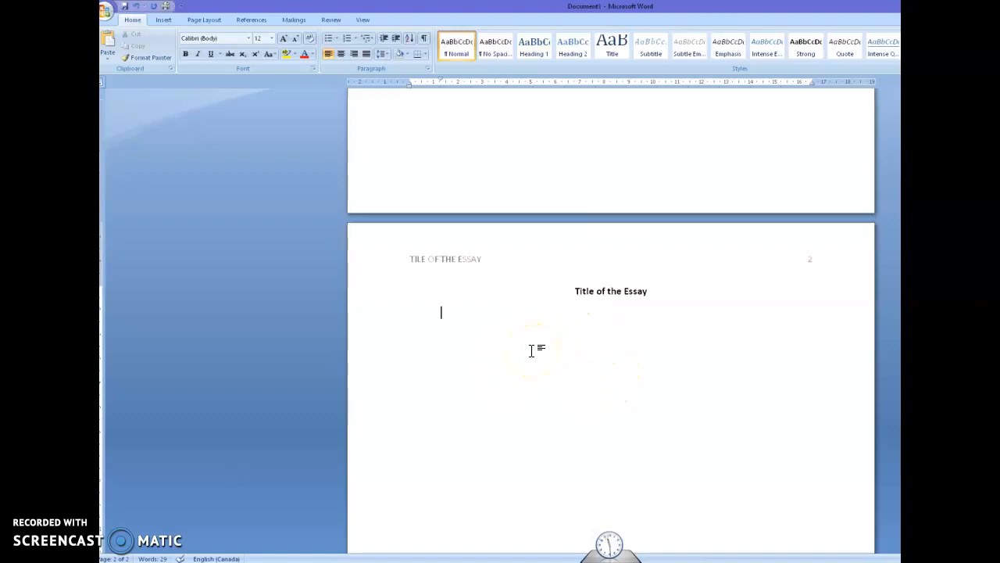
scroll(532, 350, up, 5)
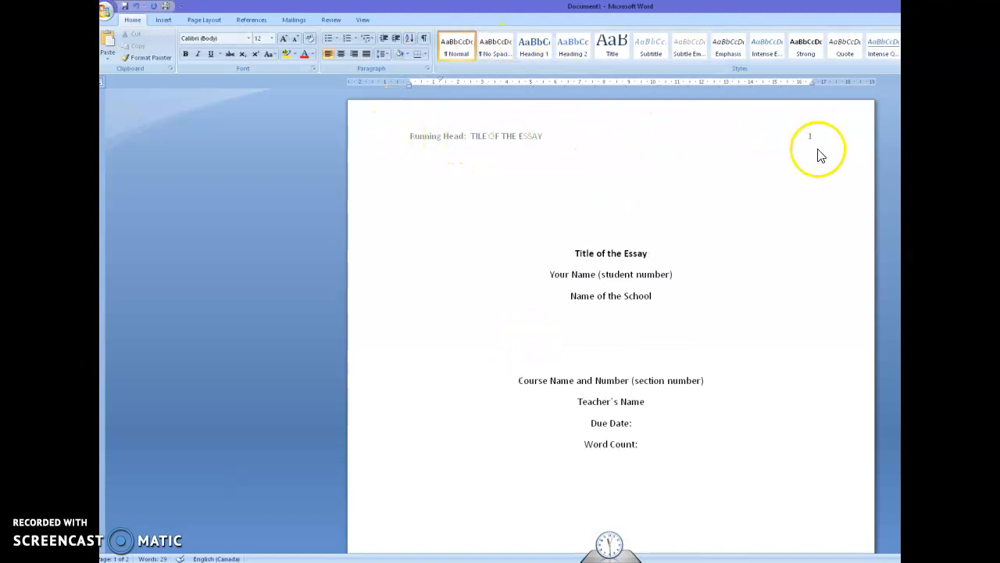
scroll(707, 259, down, 1)
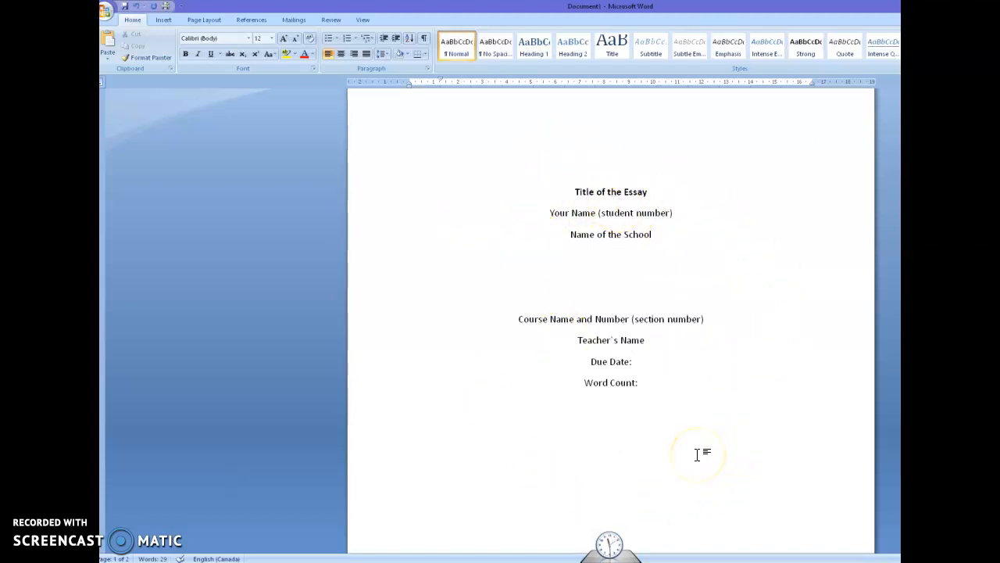
scroll(698, 453, down, 2)
scroll(698, 453, down, 5)
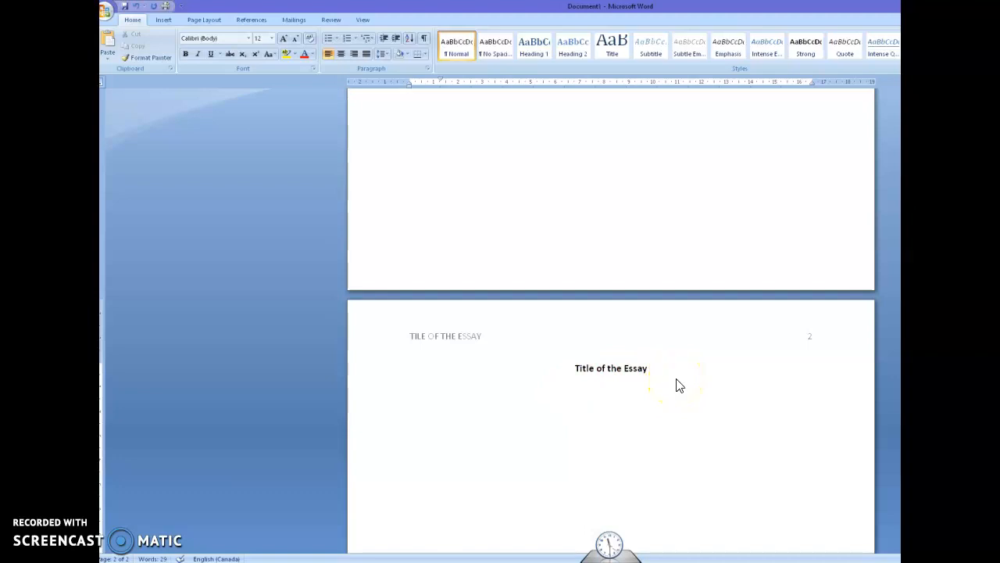
scroll(678, 379, down, 1)
scroll(678, 379, down, 2)
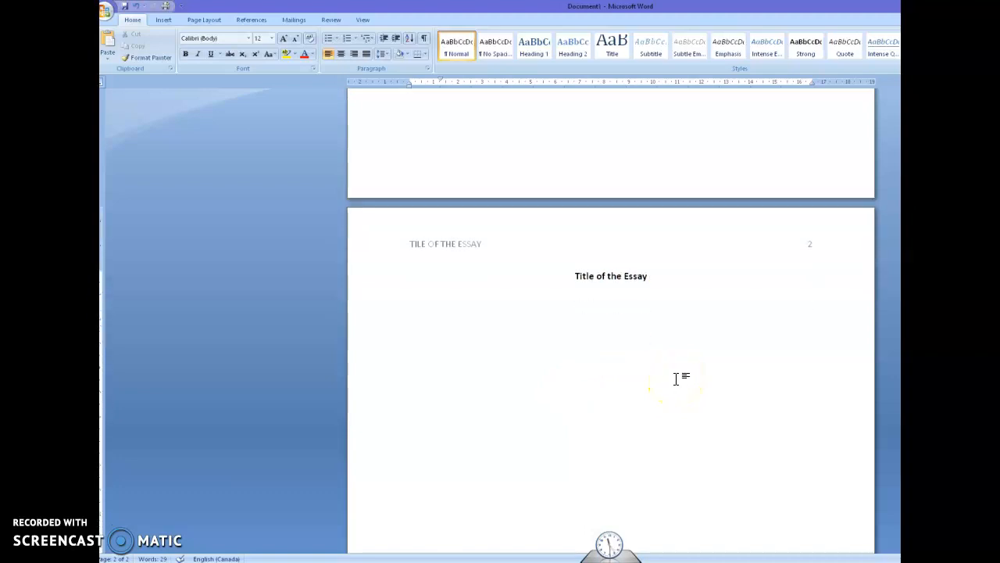